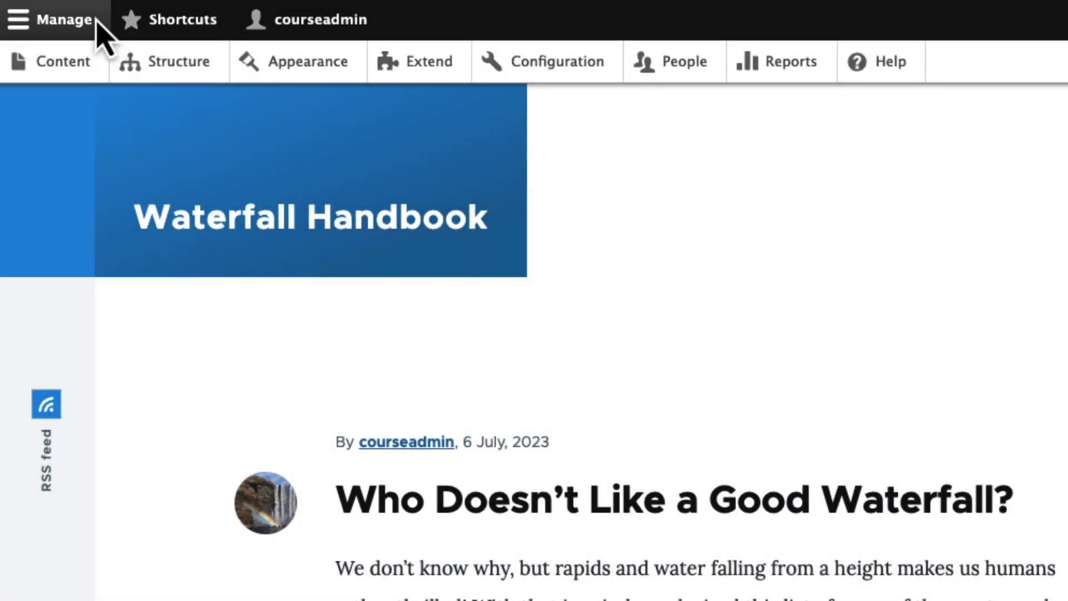
- Collapse and reopen the admin toolbar, then view the shortcuts list and account options
left_click(63, 33)
left_click(62, 30)
left_click(192, 23)
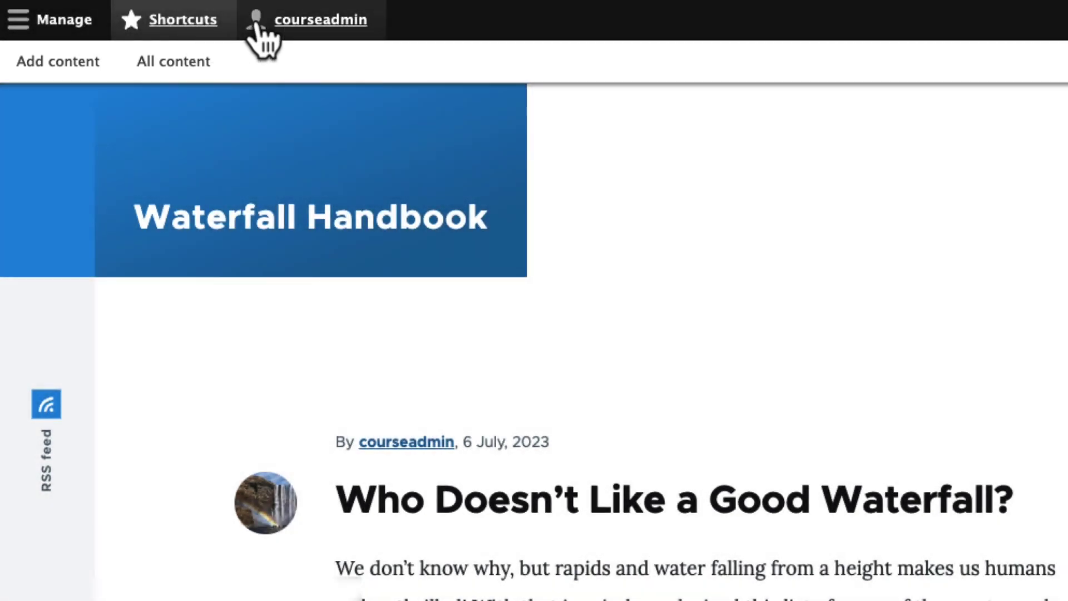
left_click(284, 22)
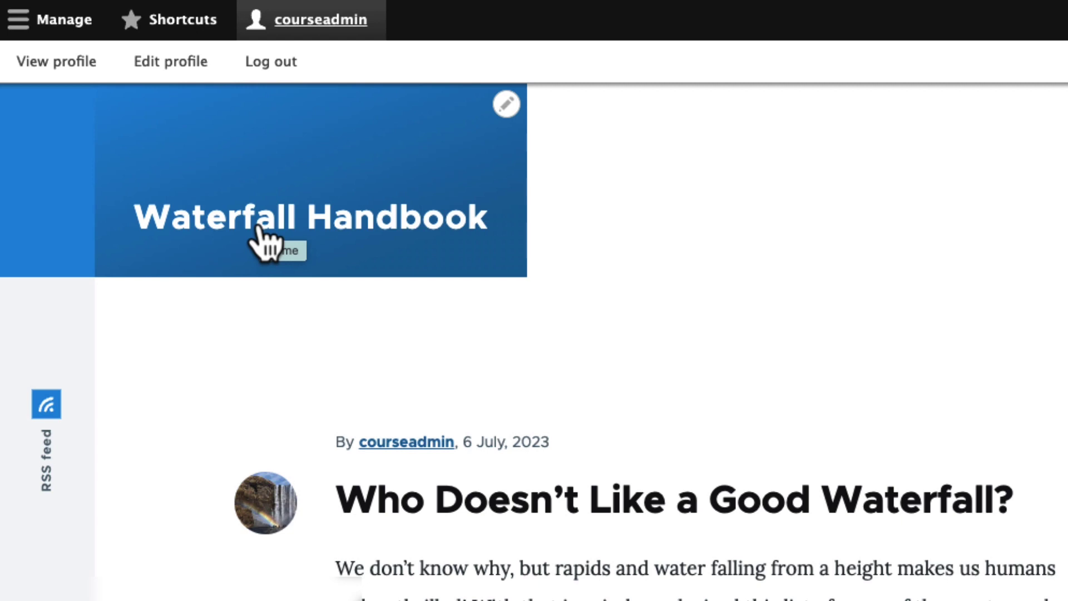
left_click(54, 31)
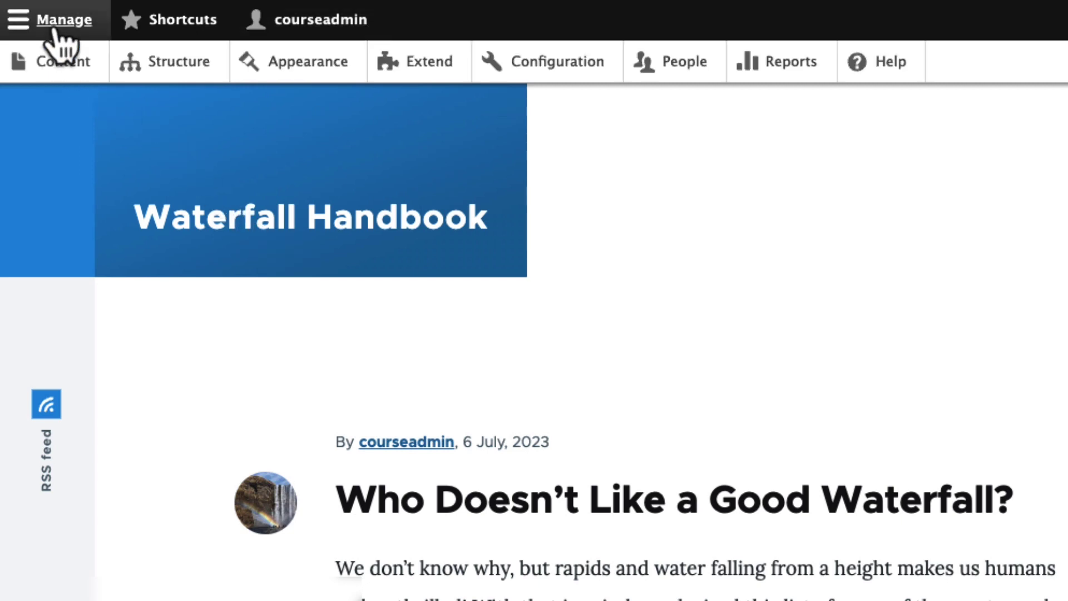
- Go to Content > Add content > Article to reach the Create Article form
left_click(61, 61)
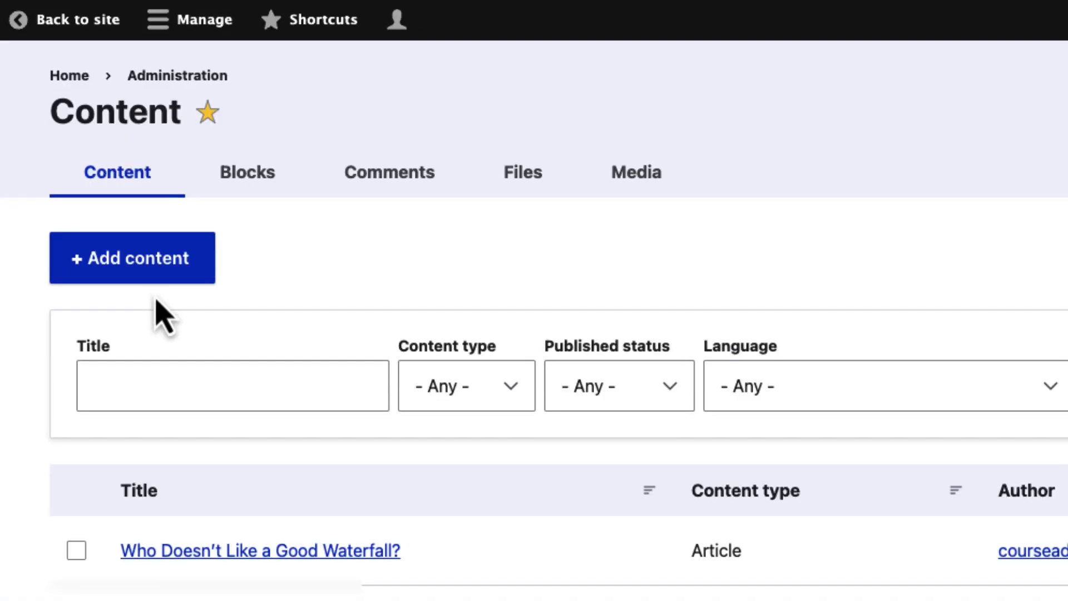
left_click(153, 279)
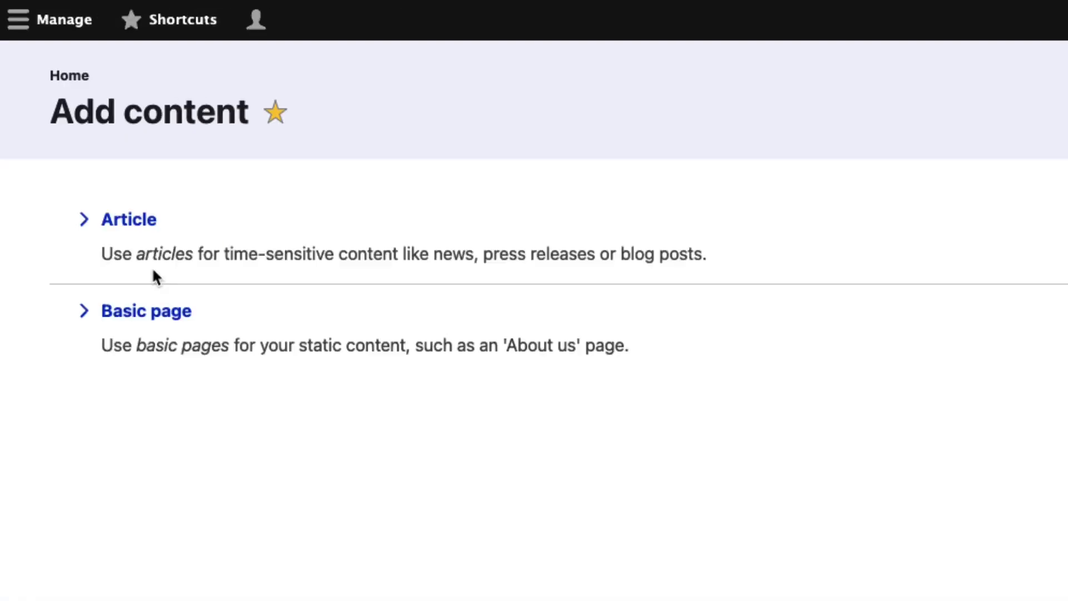
left_click(143, 267)
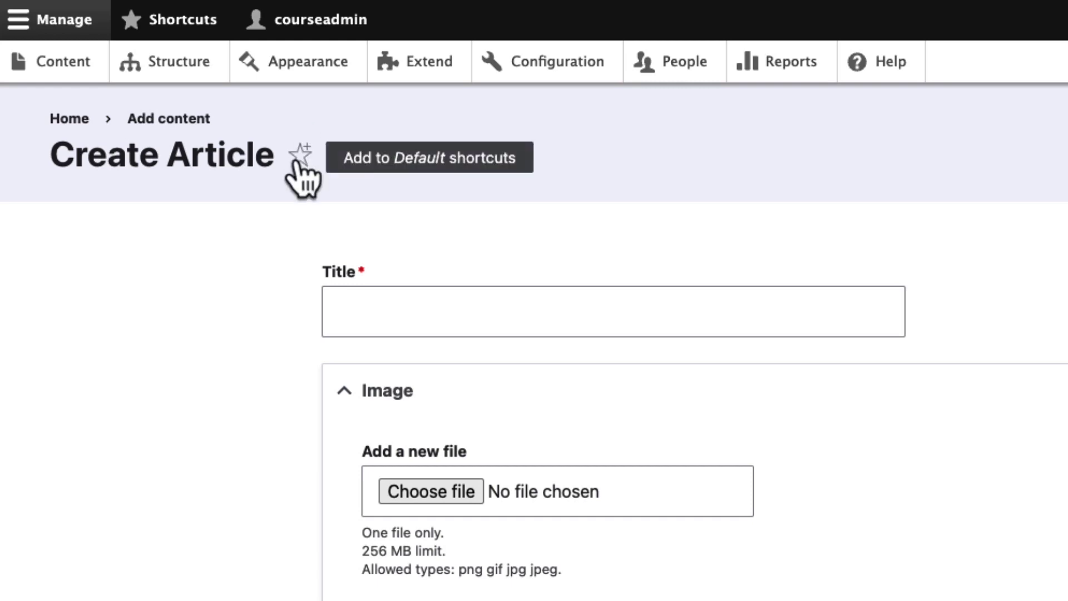
- Add Create Article to the default shortcuts, then remove that shortcut again
left_click(300, 158)
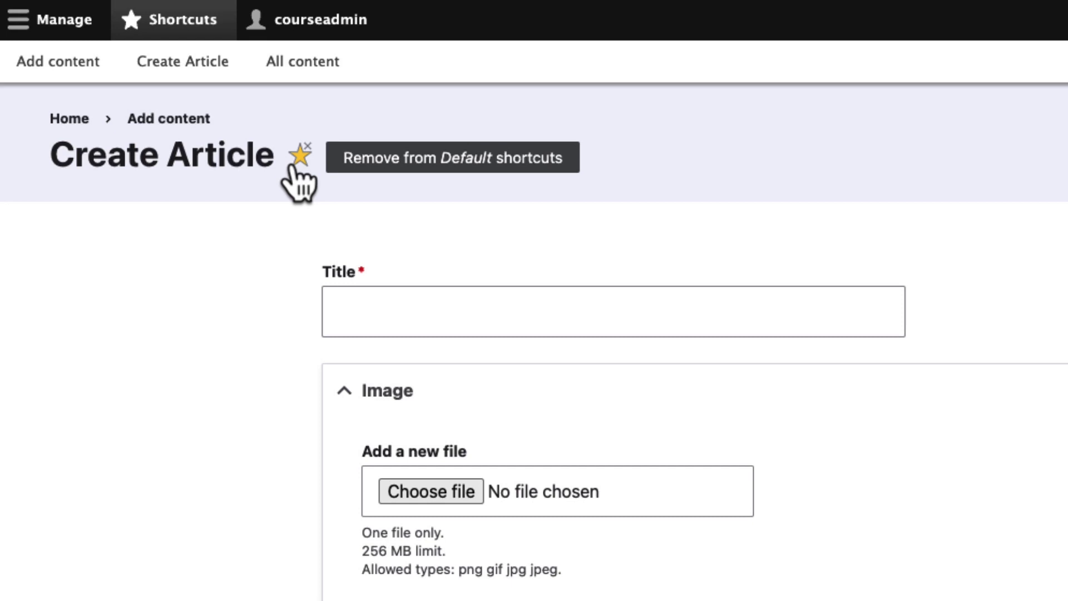
left_click(293, 165)
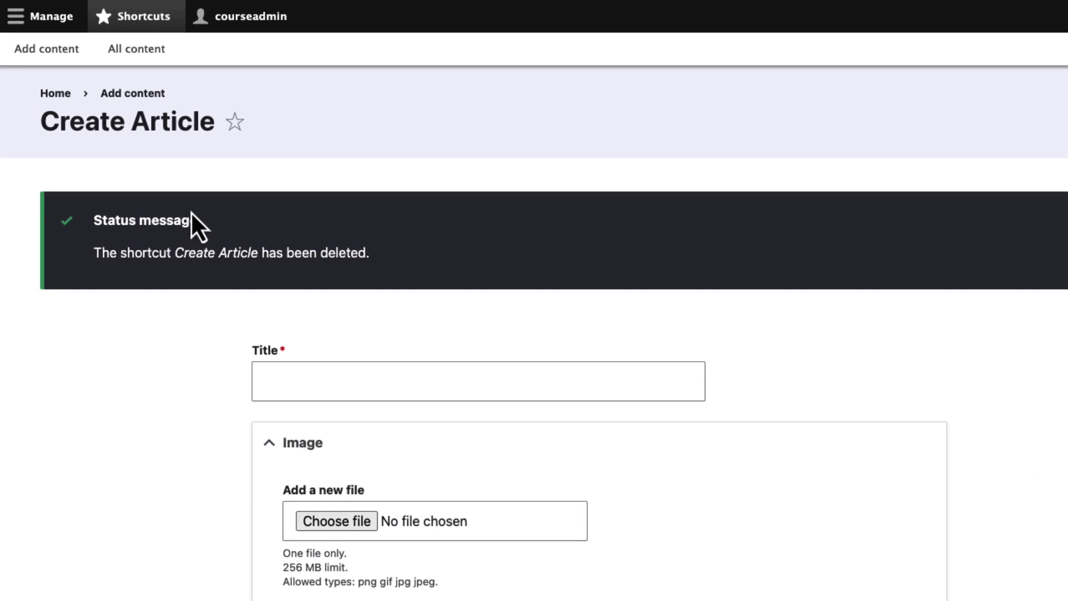
left_click(51, 18)
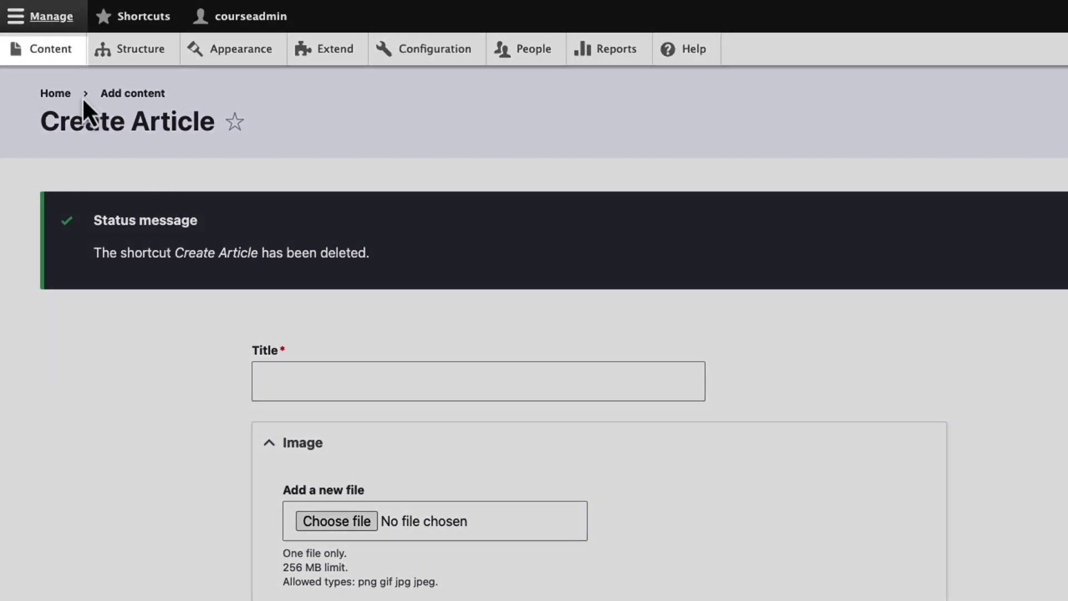
- Go from the Content overview to the Appearance page, where Claro is the administration theme
left_click(52, 50)
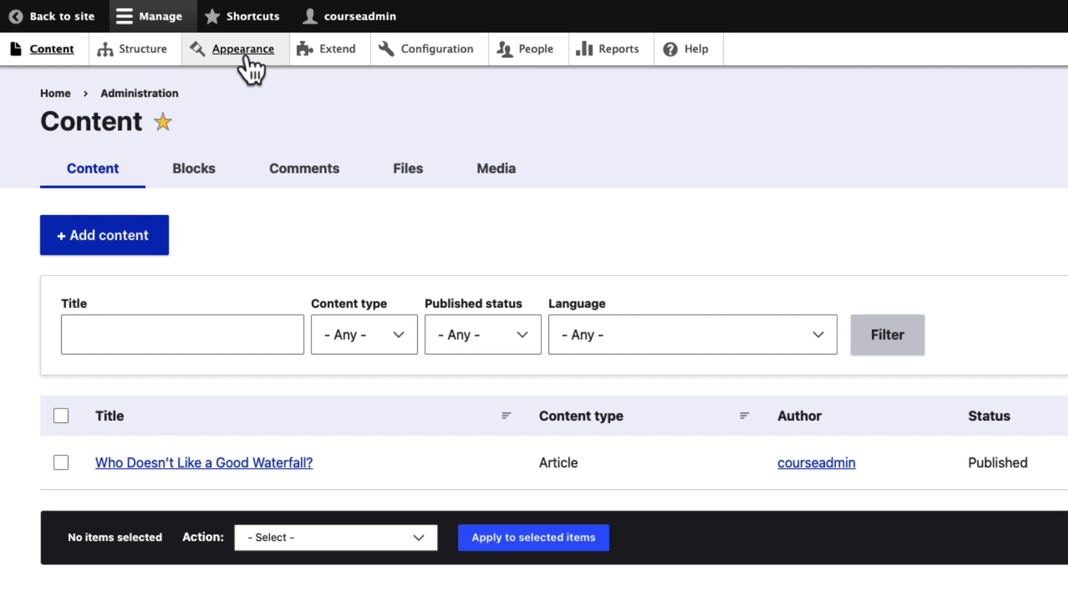
left_click(248, 61)
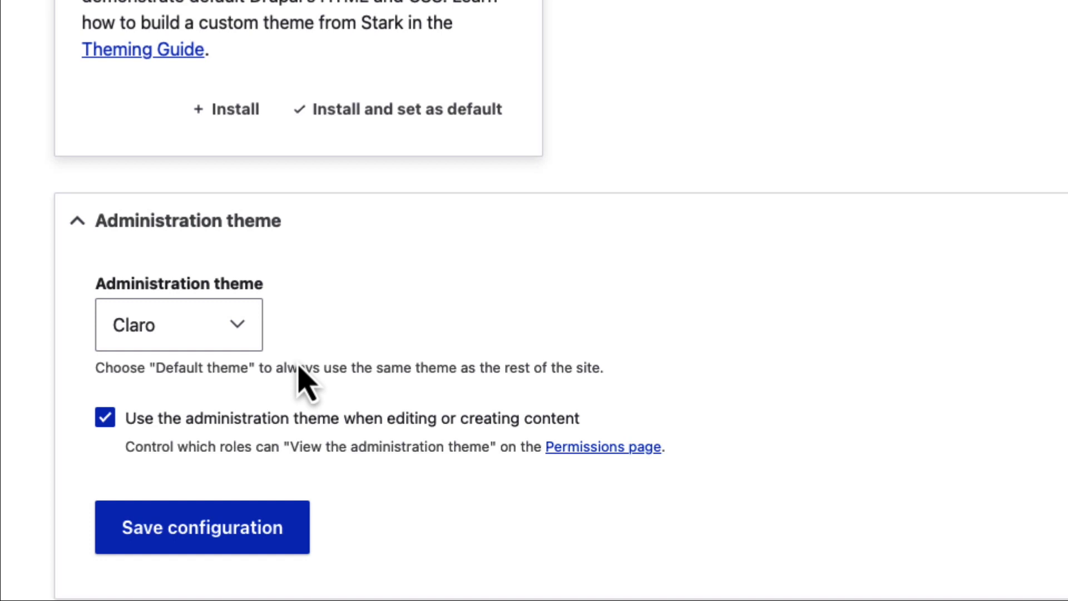
- Set the administration theme to Olivero and save the configuration
left_click(249, 329)
left_click(209, 363)
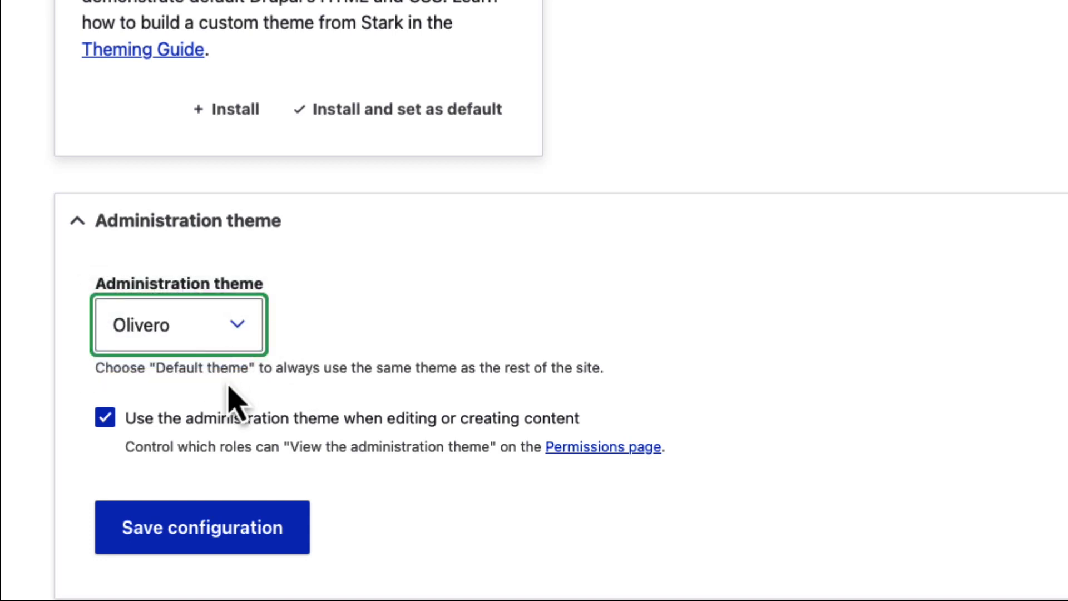
left_click(224, 538)
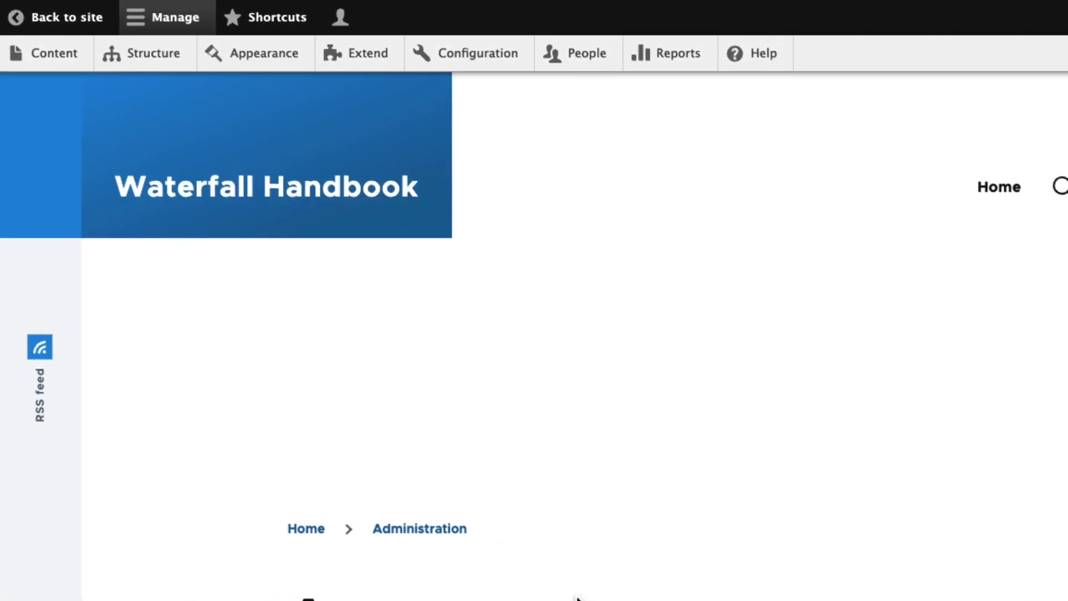
- Browse the Content overview and open the Create Article form in the Olivero look
left_click(55, 56)
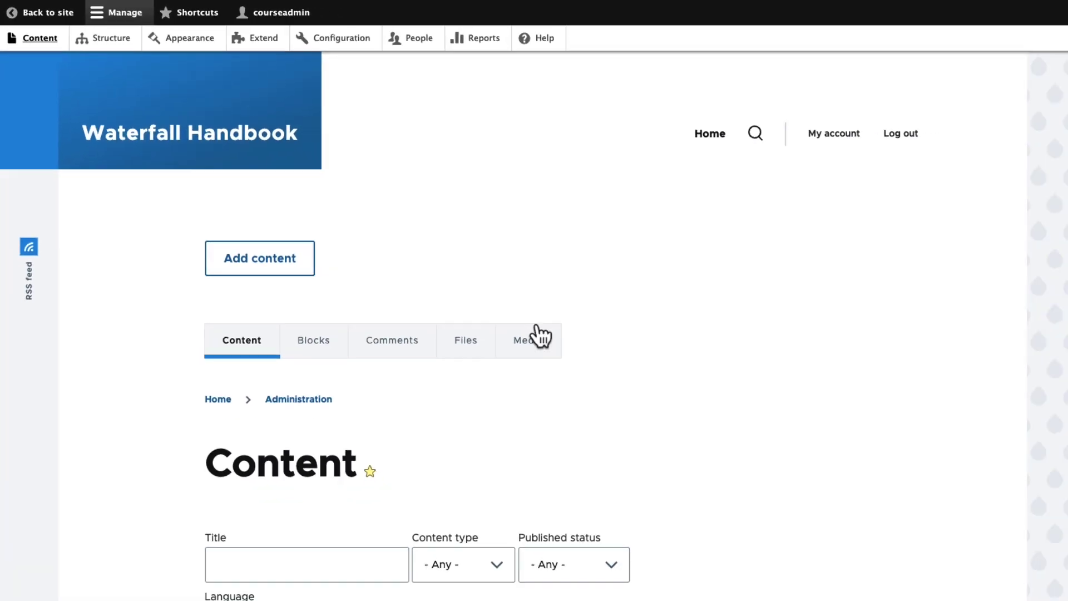
scroll(524, 345, "down", 8)
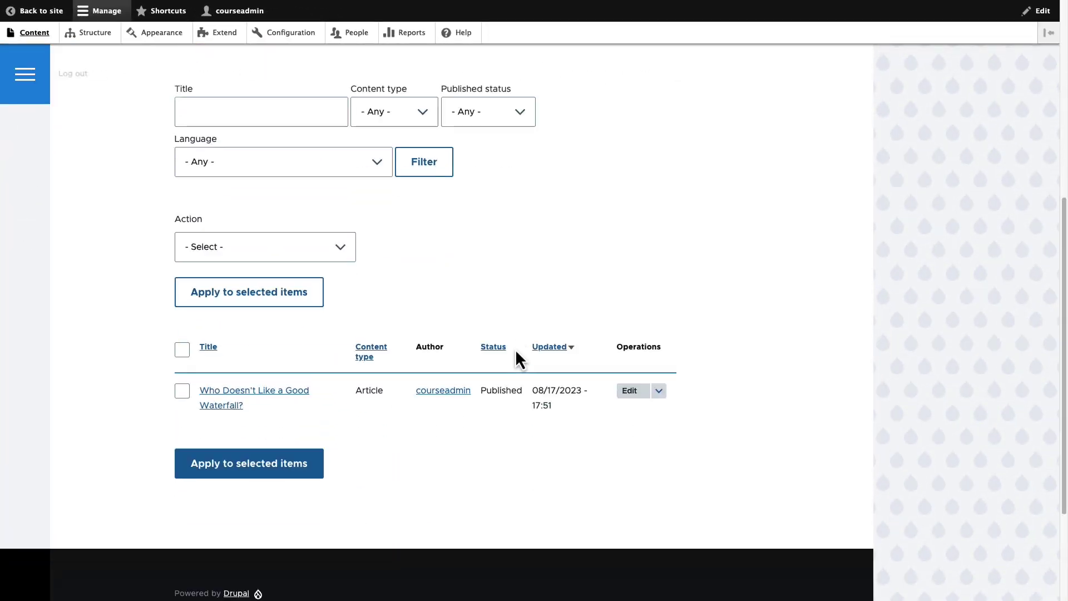
scroll(515, 349, "up", 4)
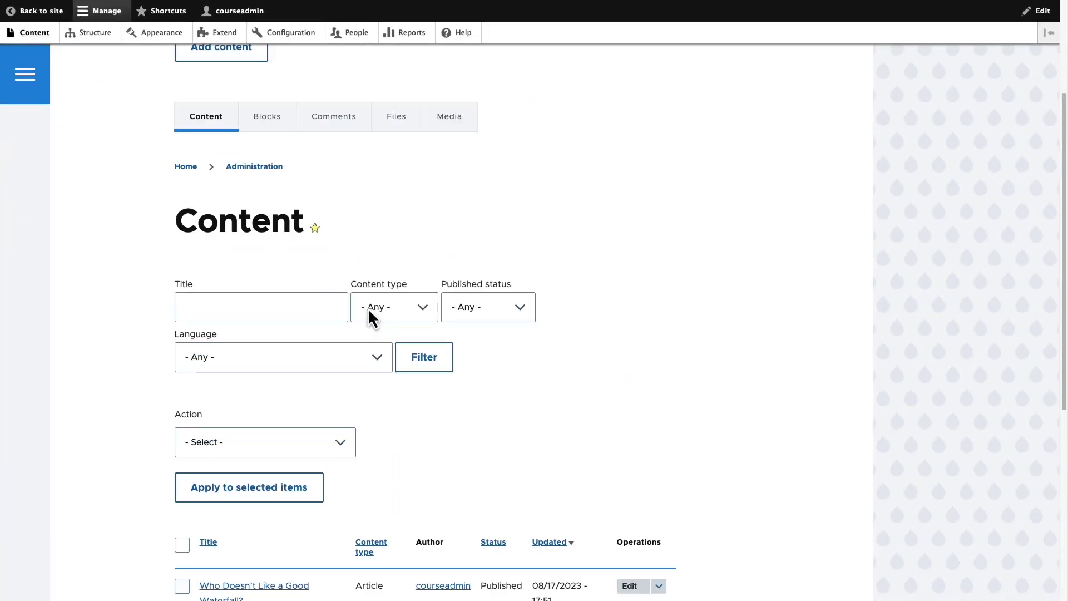
scroll(335, 267, "up", 2)
left_click(221, 129)
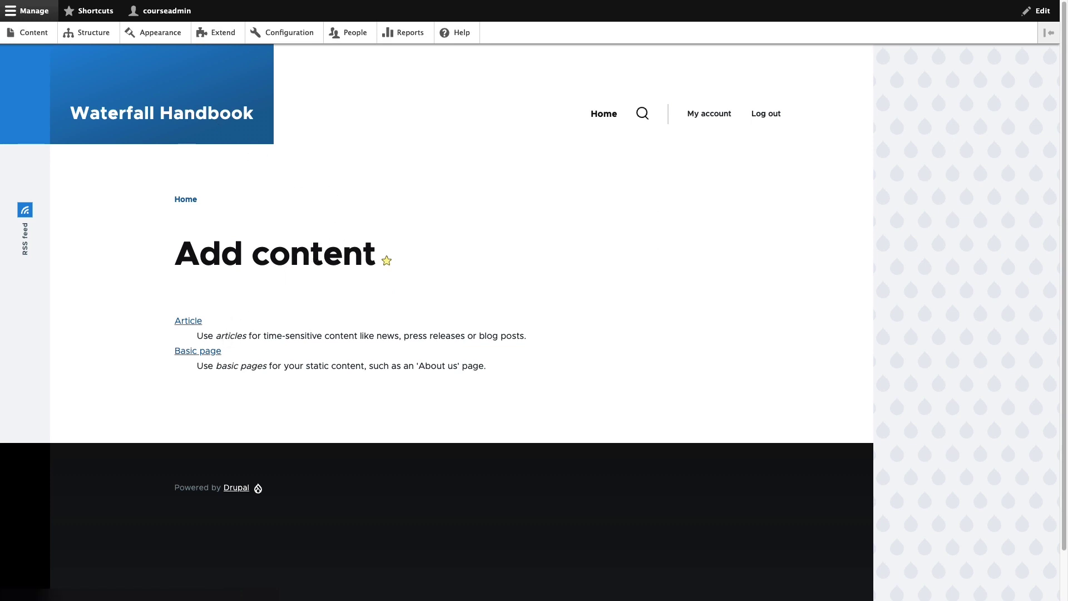
left_click(192, 324)
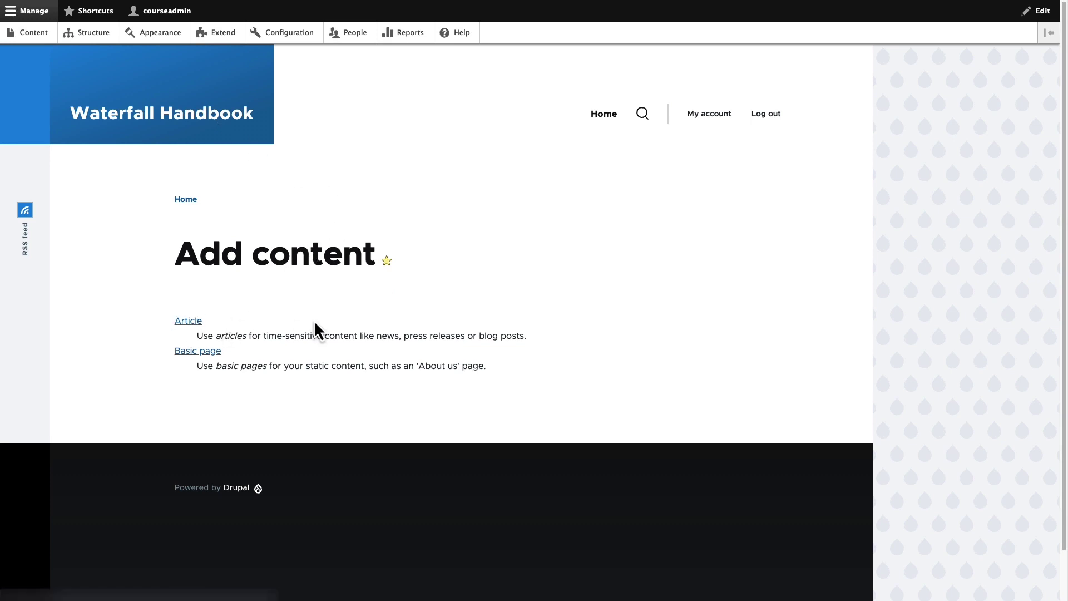
- Scroll through the Article form, then return to the site home page
scroll(315, 328, "down", 5)
scroll(315, 328, "down", 5)
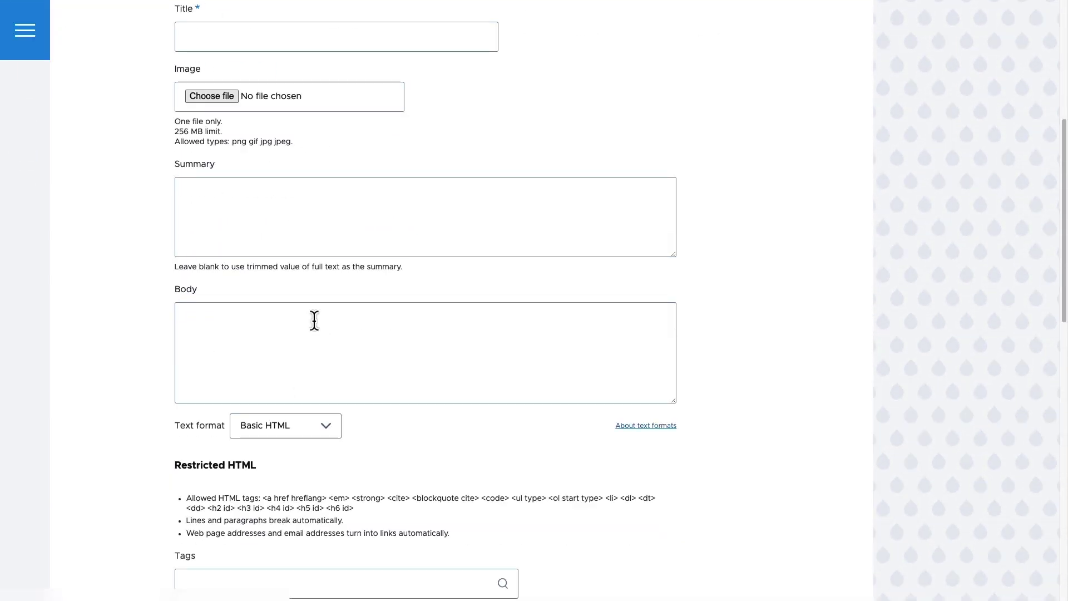
scroll(315, 328, "up", 10)
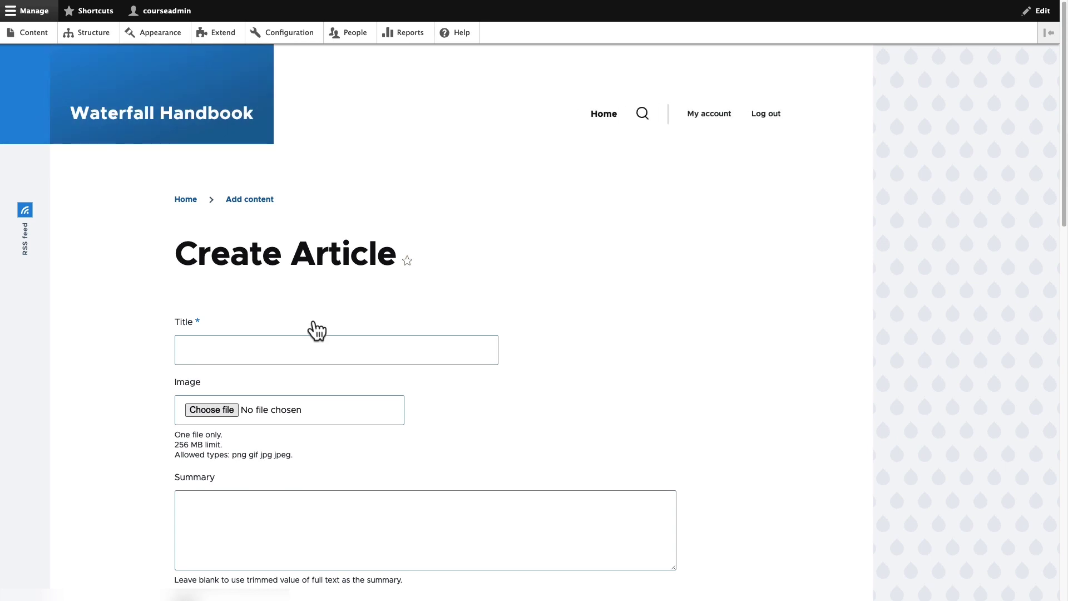
left_click(188, 200)
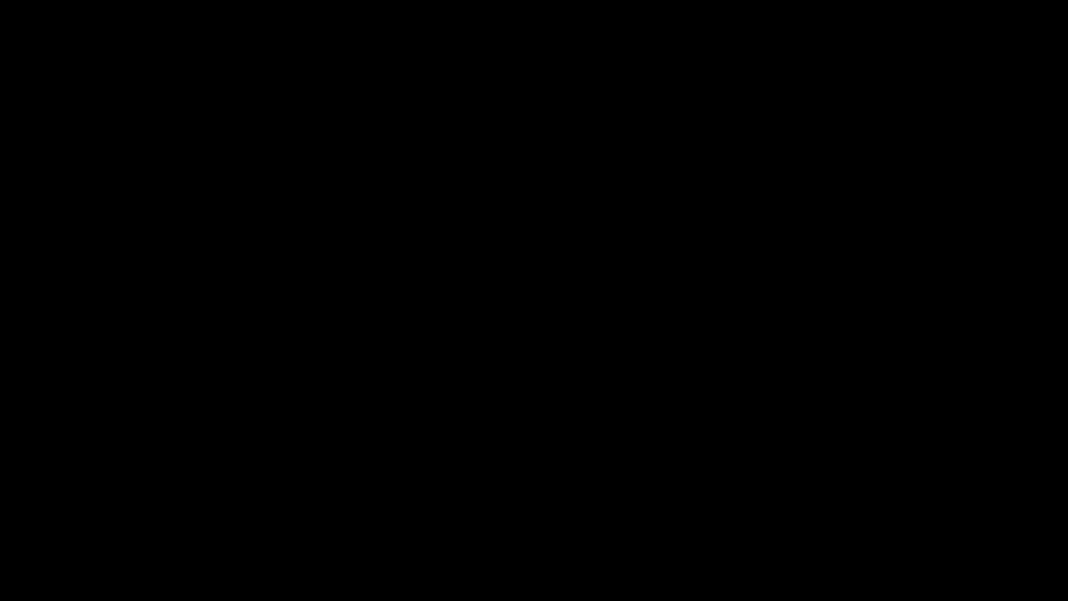
scroll(305, 443, "down", 12)
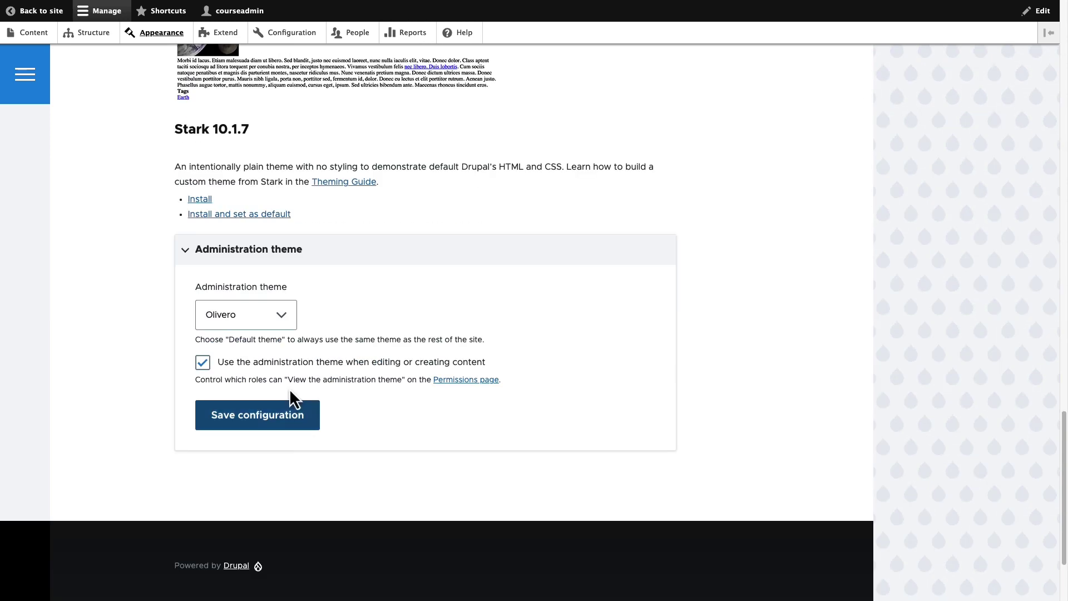
- Switch the administration theme back to Claro, save, and view the Appearance Settings tab
left_click(263, 320)
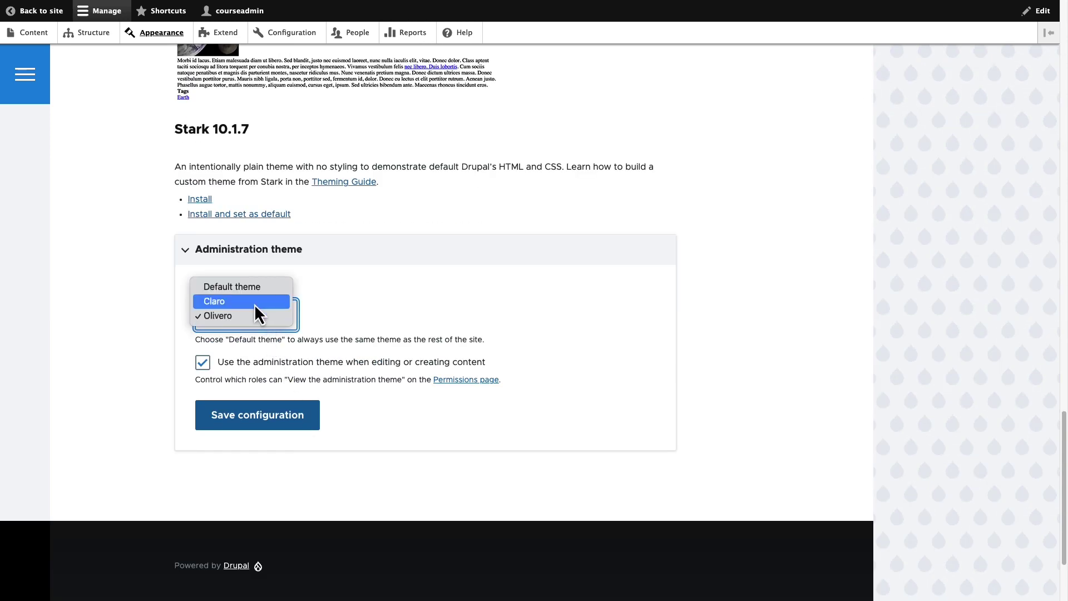
left_click(255, 304)
left_click(276, 427)
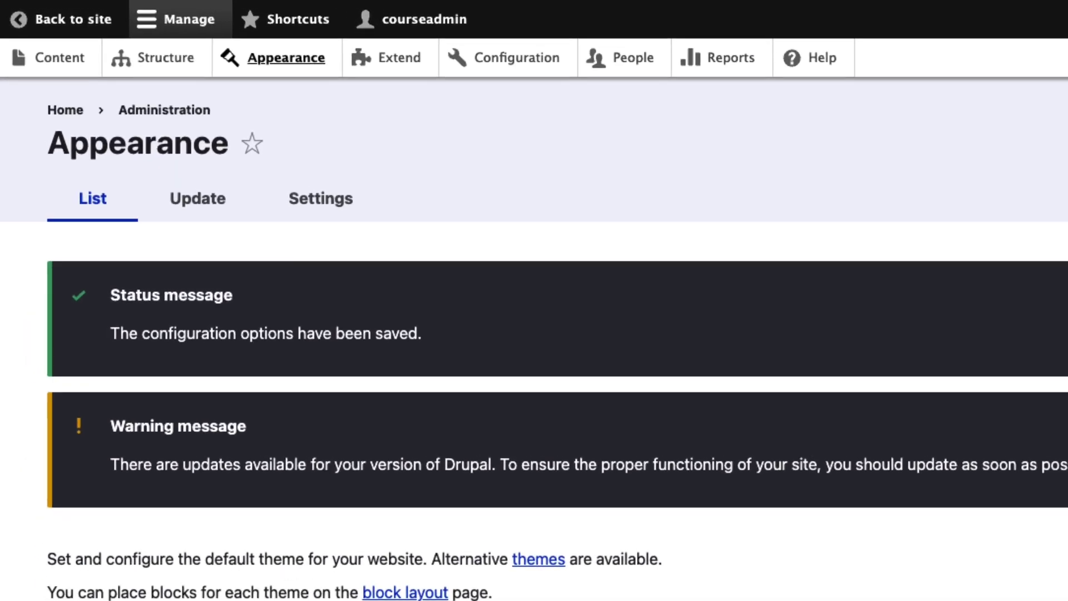
left_click(336, 209)
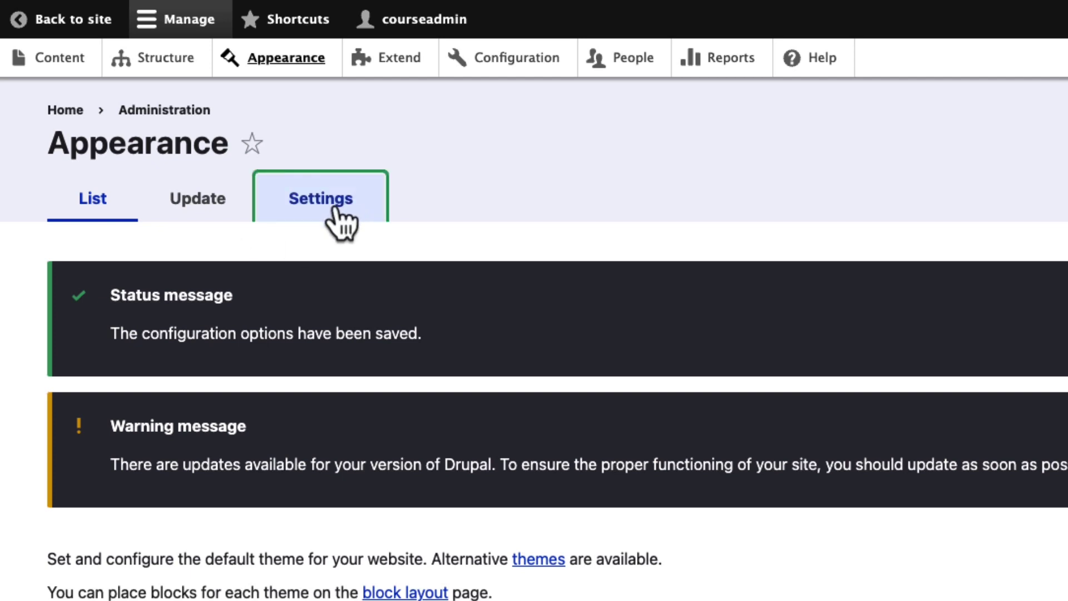